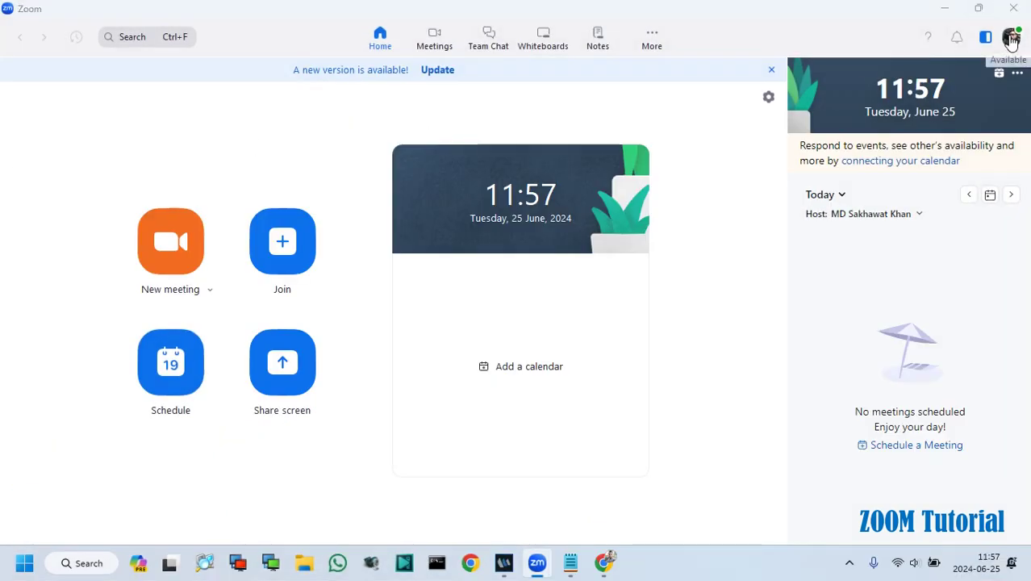
click(1011, 38)
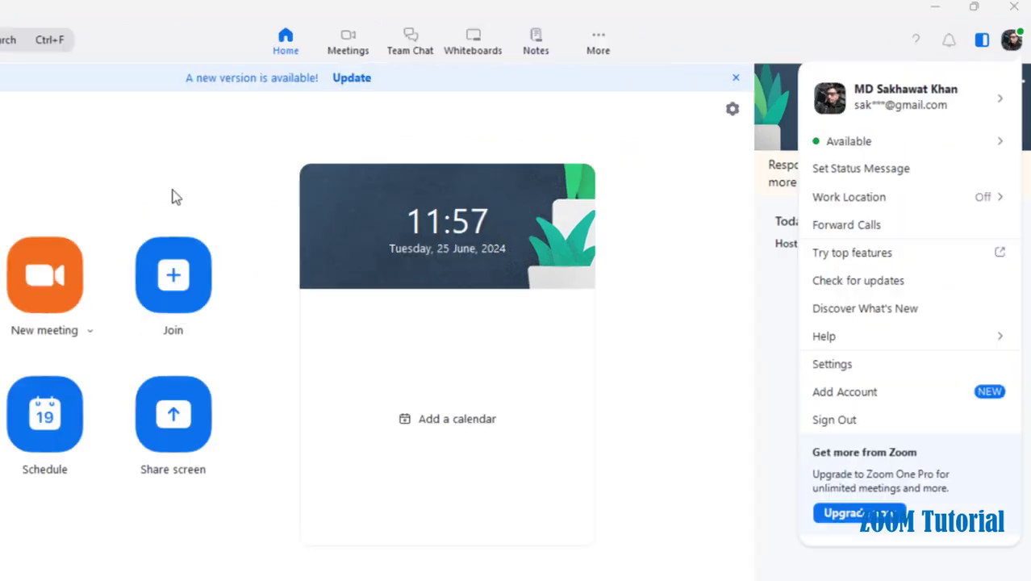
click(350, 46)
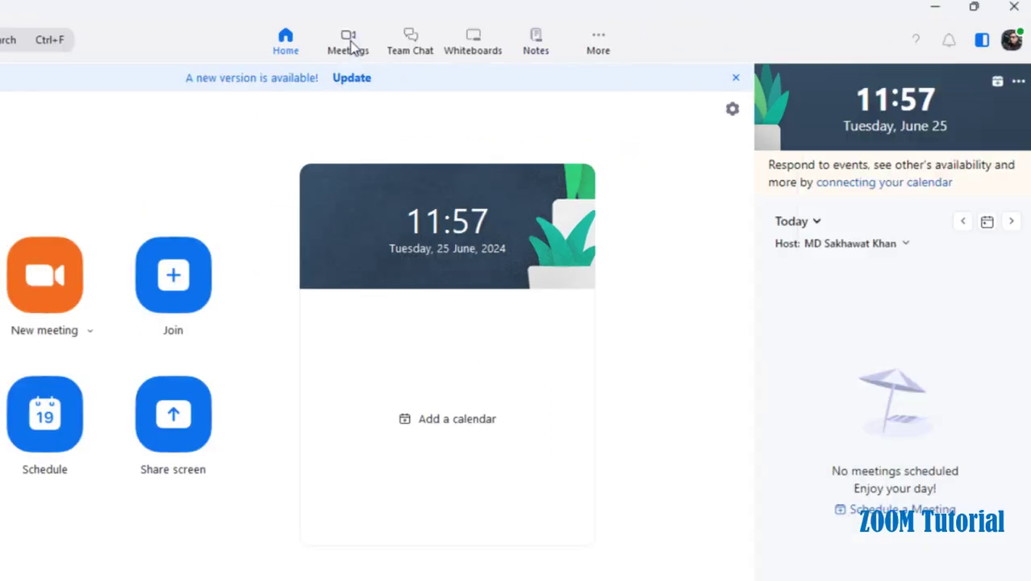
click(350, 45)
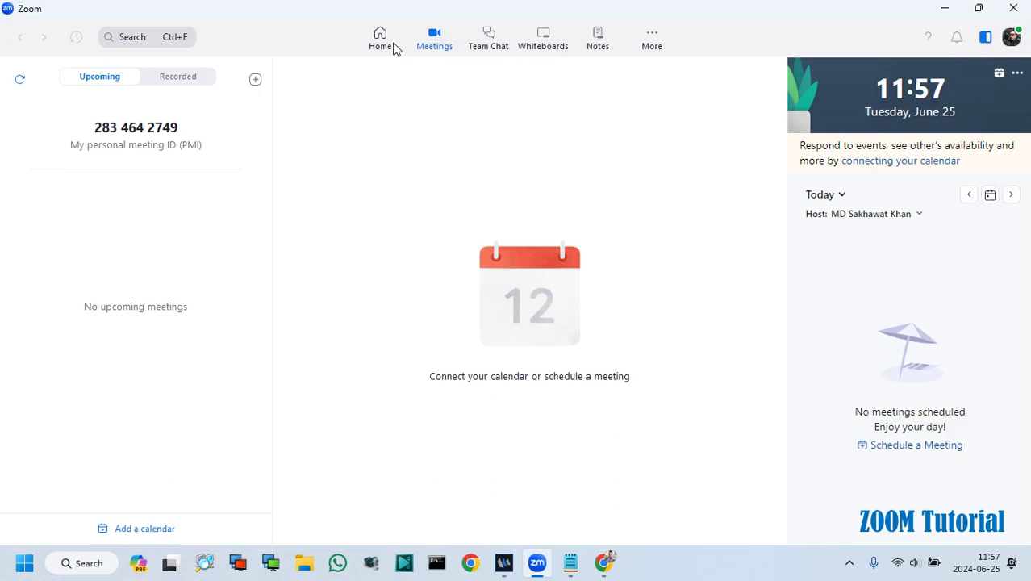
click(381, 39)
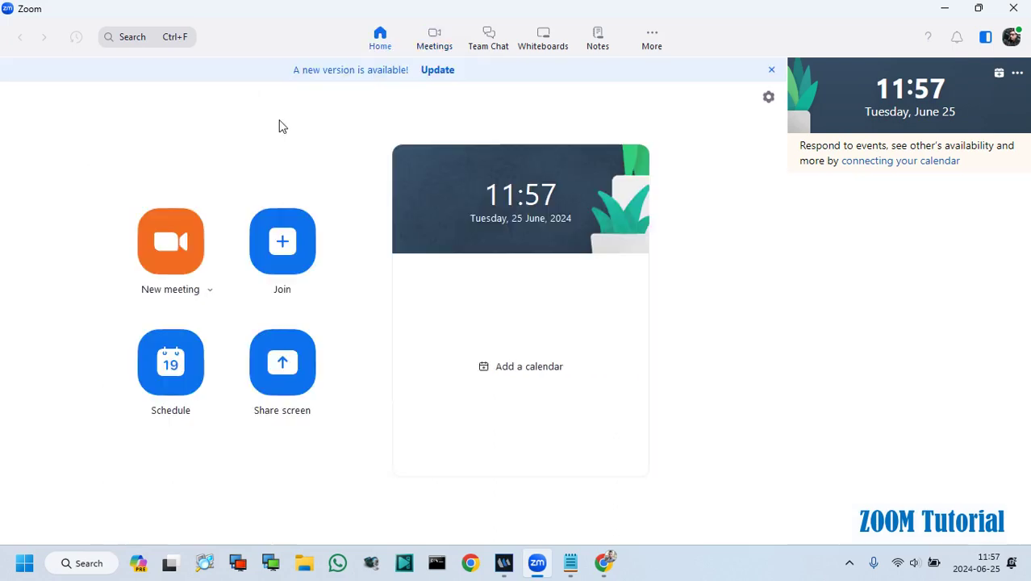
- Start scheduling a new meeting from the home page
click(179, 379)
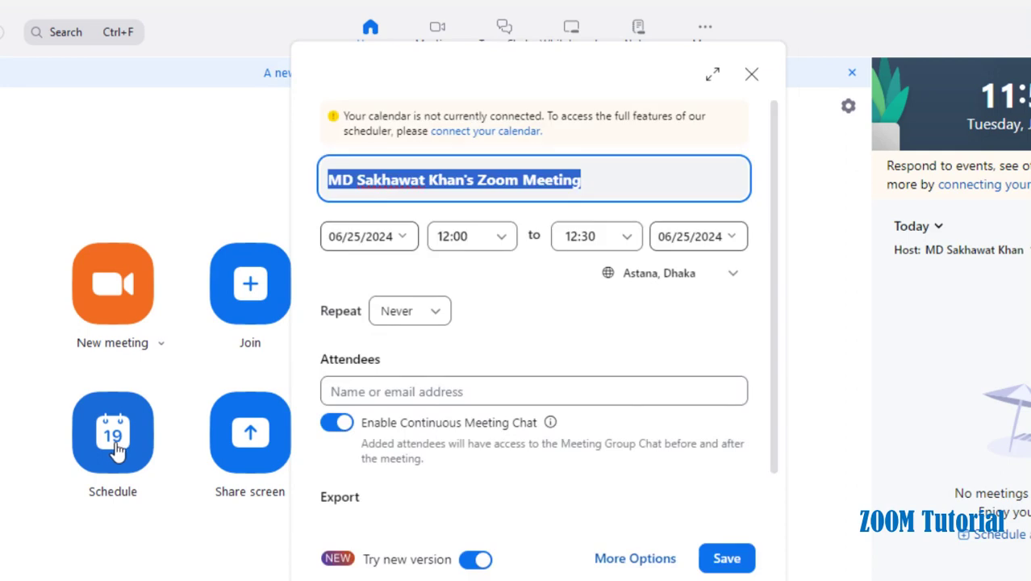
drag(590, 179, 315, 168)
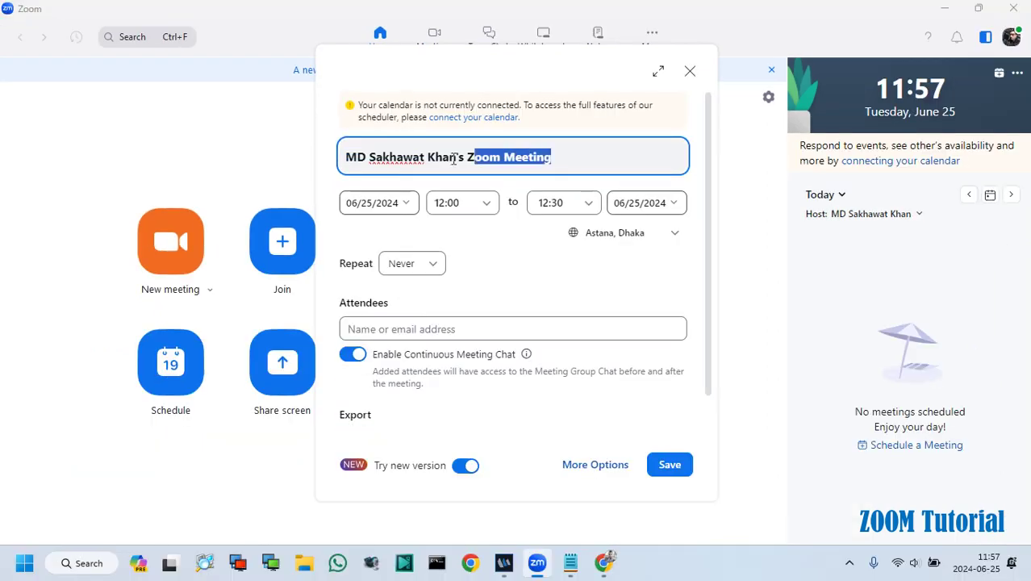
text(Tech & ICT Solutions Zoom Meeting)
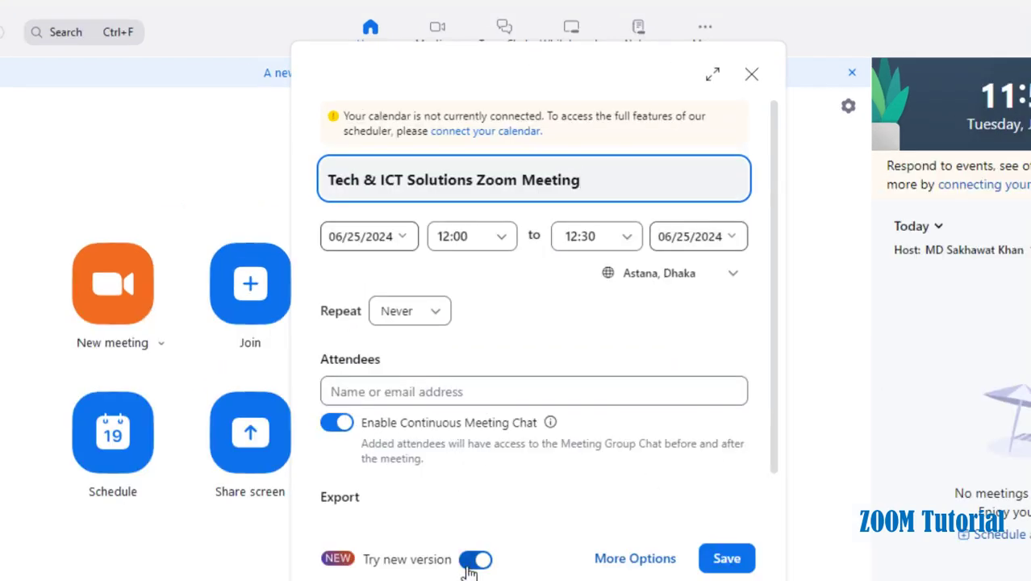
key(ctrl+z)
- Save the new meeting with its default title for 06/25/2024, 12:00 to 12:30, not repeating
scroll(511, 396, down, 1)
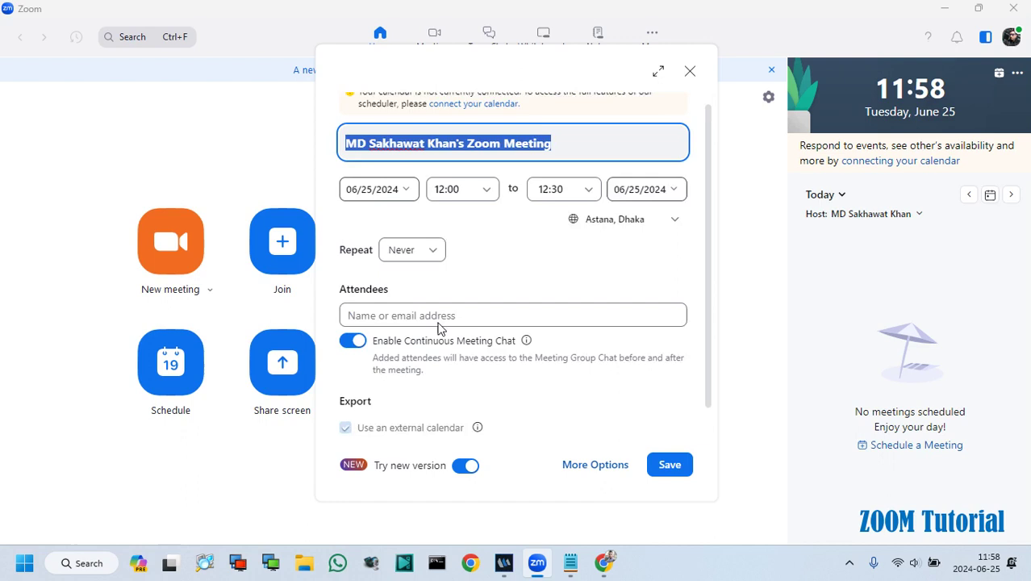
scroll(438, 327, down, 1)
click(675, 467)
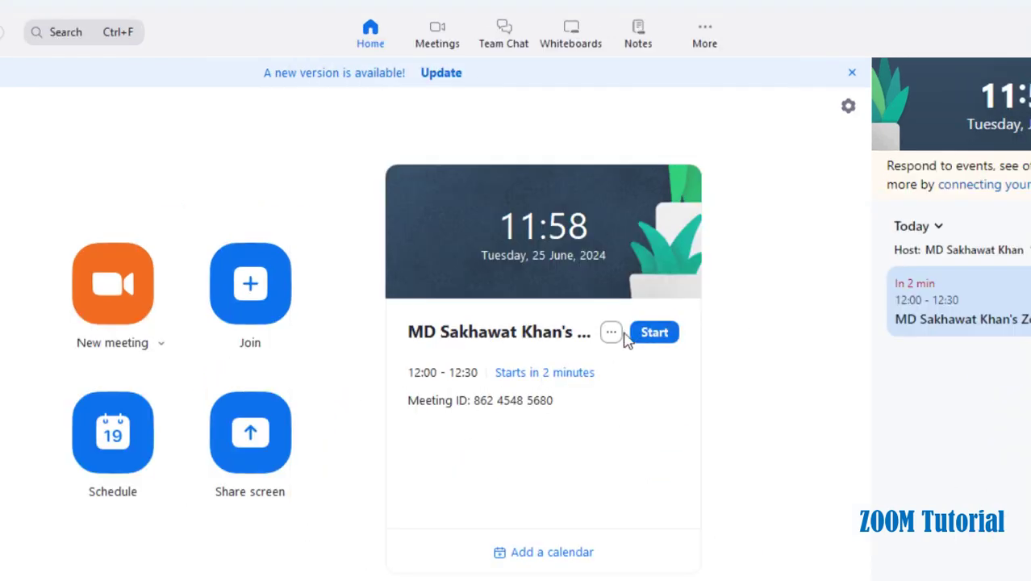
- Review the scheduled meeting's ID, security, video and audio options in its edit form, and leave without saving
click(611, 332)
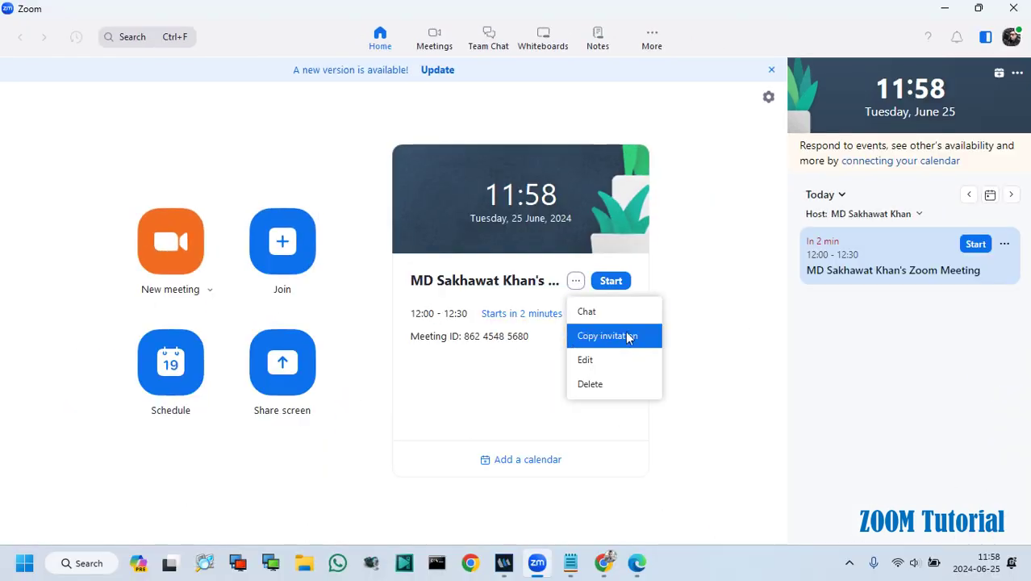
click(596, 362)
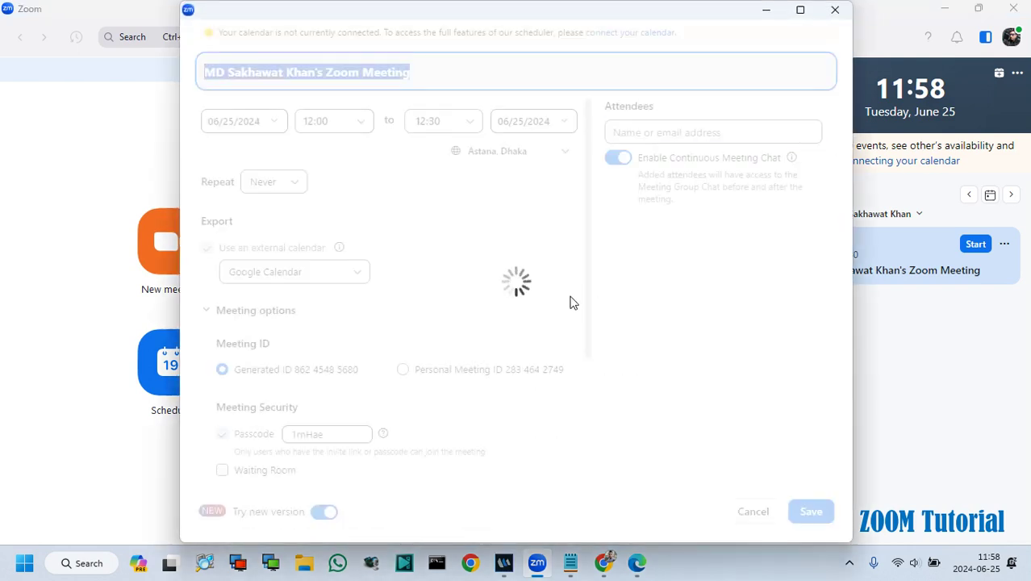
scroll(355, 258, down, 5)
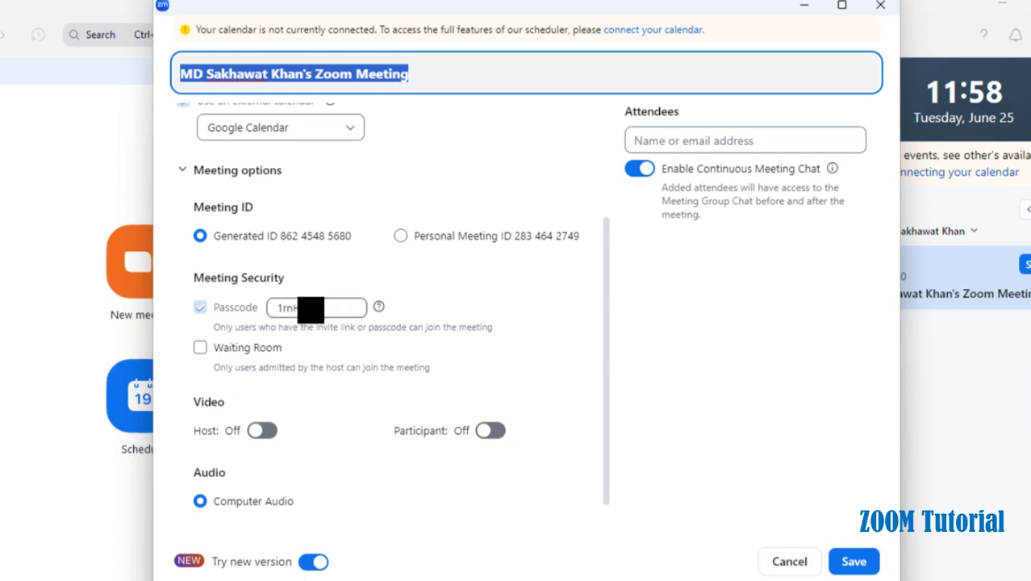
scroll(341, 332, up, 3)
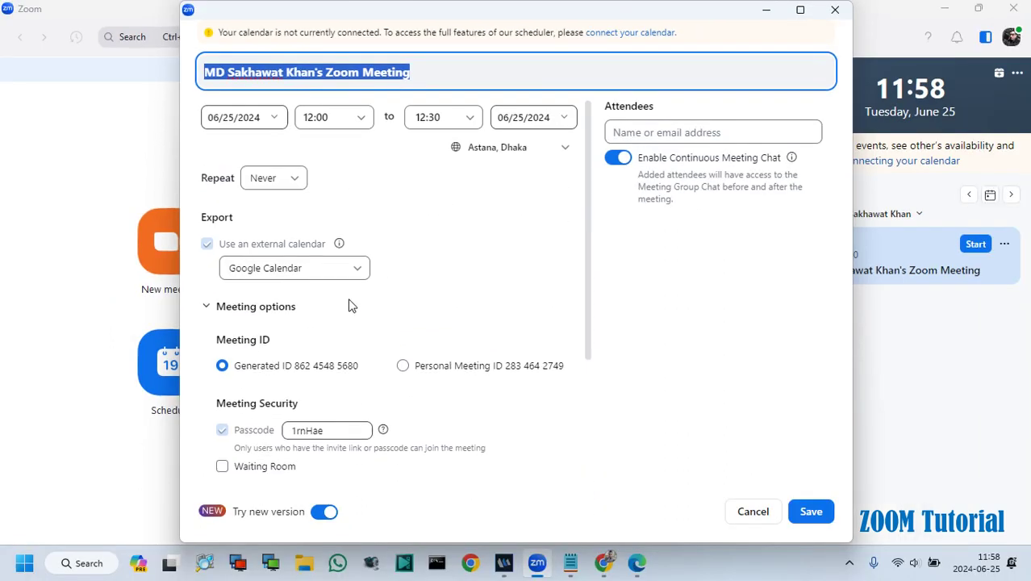
scroll(359, 290, up, 1)
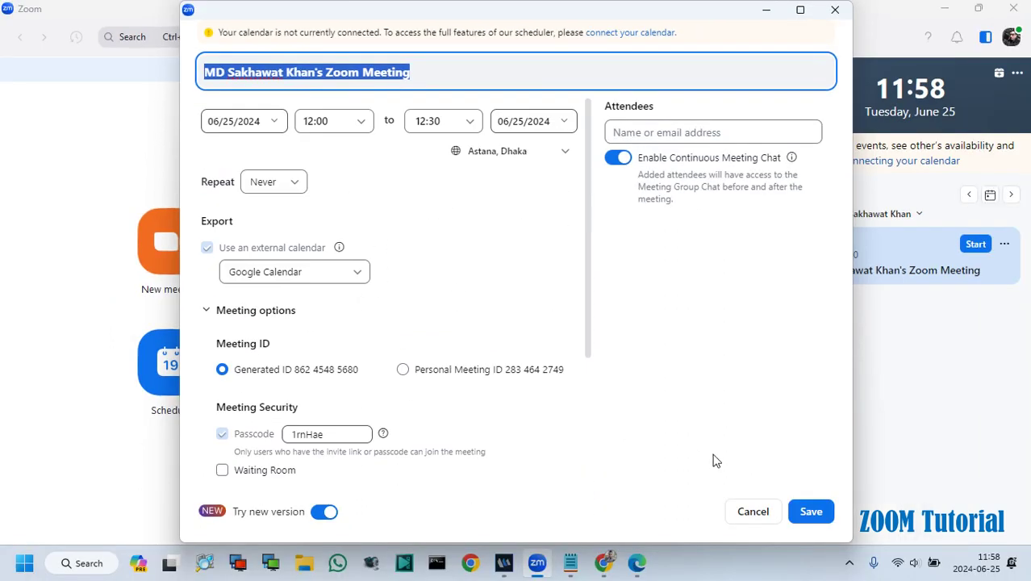
click(755, 511)
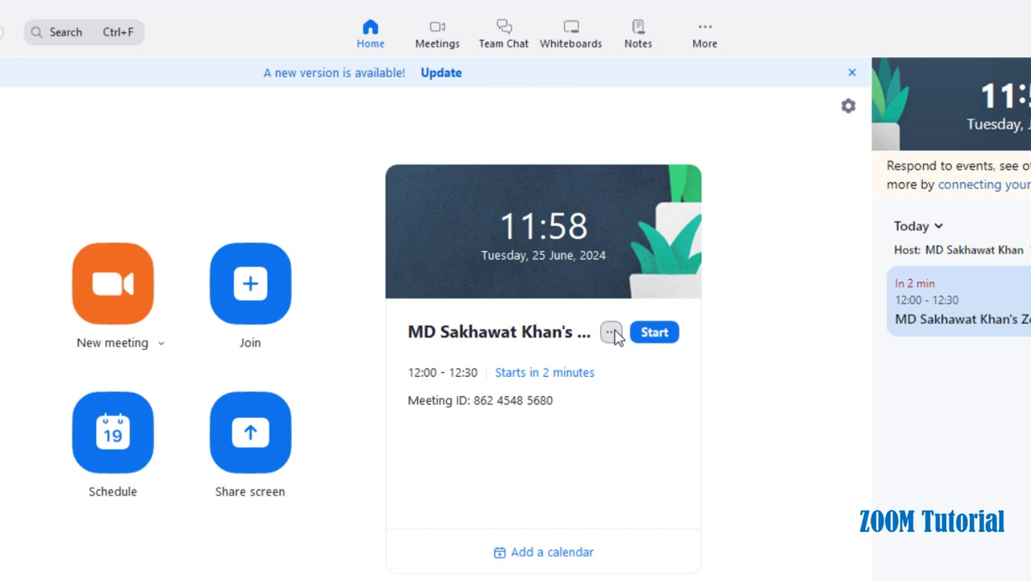
- Copy the scheduled meeting's invitation and paste it into New Text Document.txt in Notepad
click(612, 333)
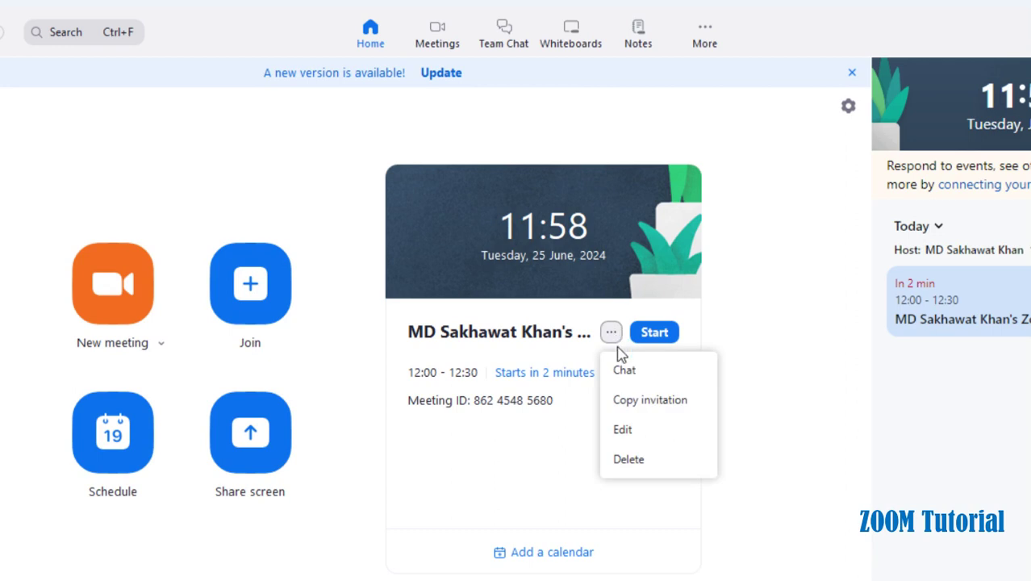
click(652, 401)
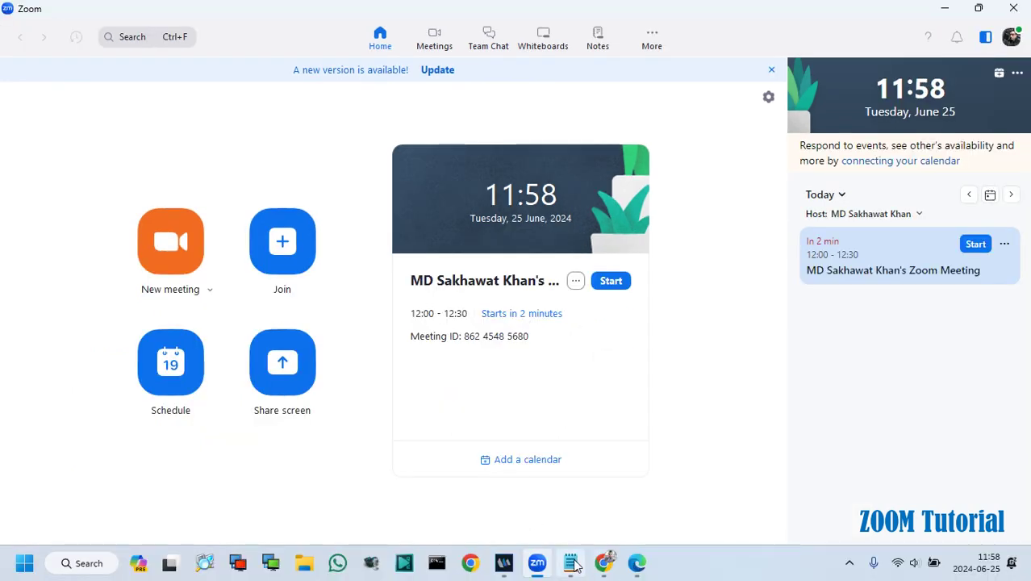
click(573, 565)
right_click(251, 143)
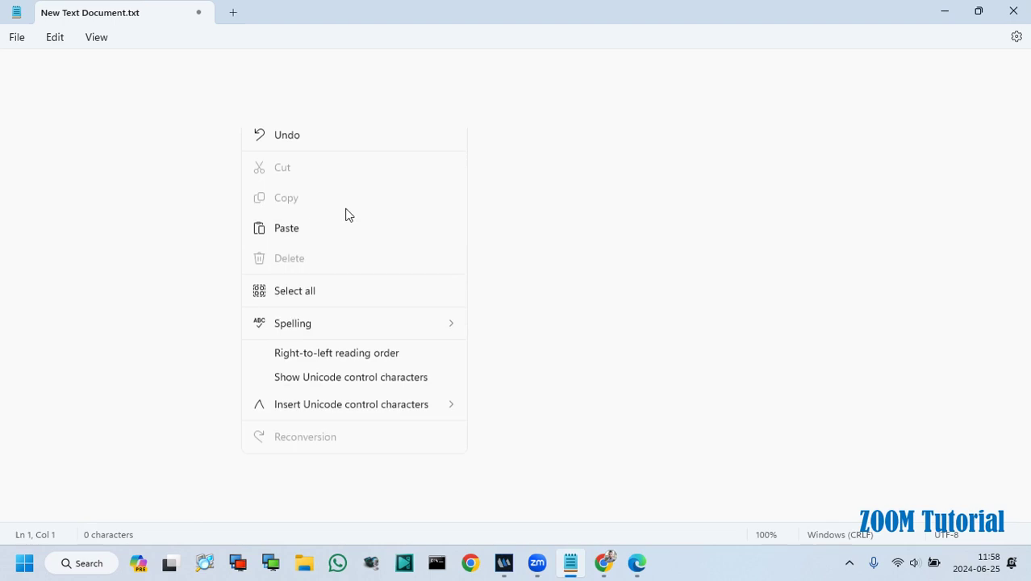
click(287, 239)
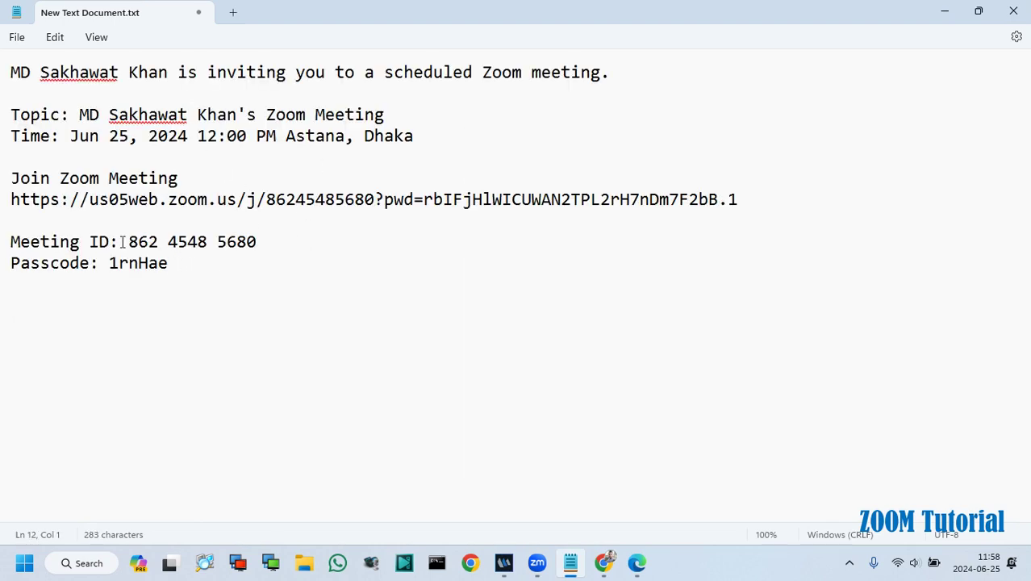
- Examine the meeting ID and passcode in the pasted invitation, and return to Zoom
drag(123, 241, 281, 244)
click(230, 280)
drag(169, 264, 110, 266)
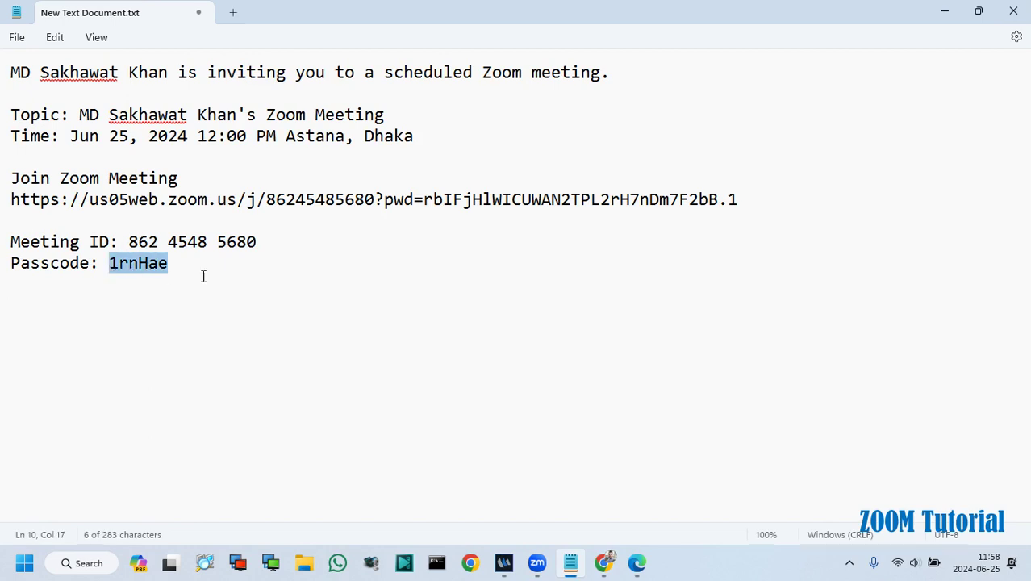
click(203, 276)
click(955, 10)
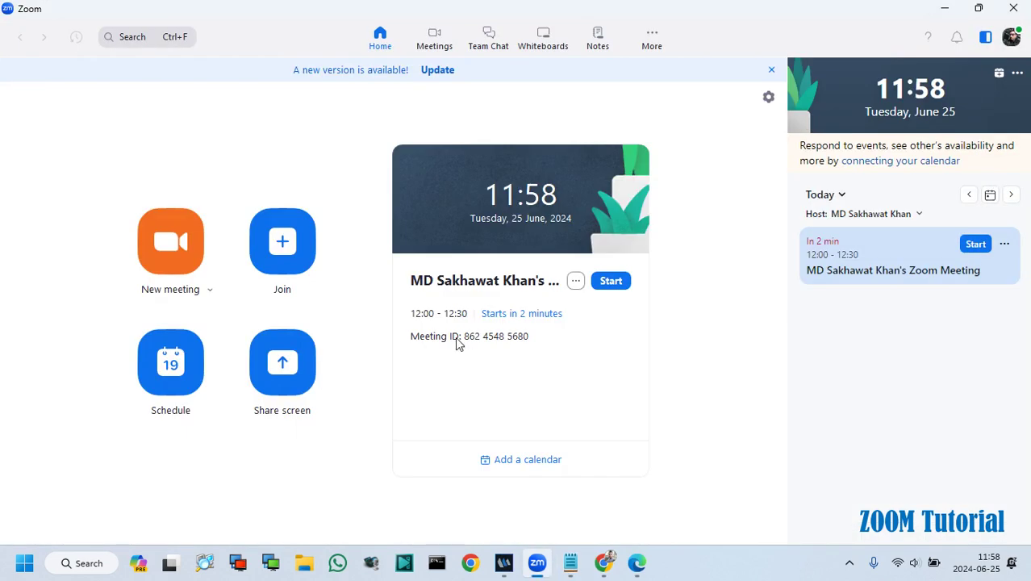
- Switch to Chrome and open the Join Meeting form of the Zoom web app, allowing its notifications
click(609, 558)
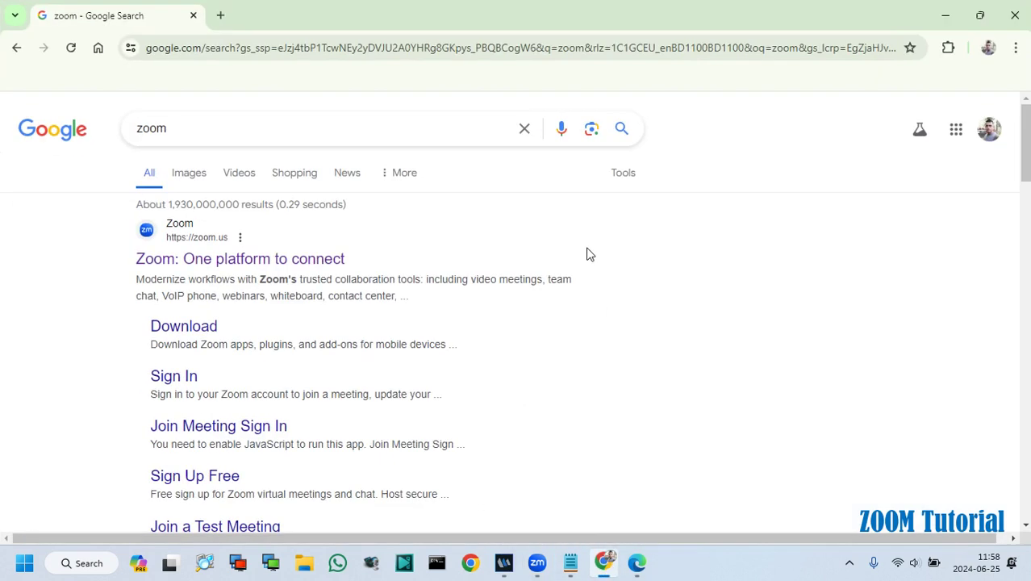
click(193, 126)
click(171, 184)
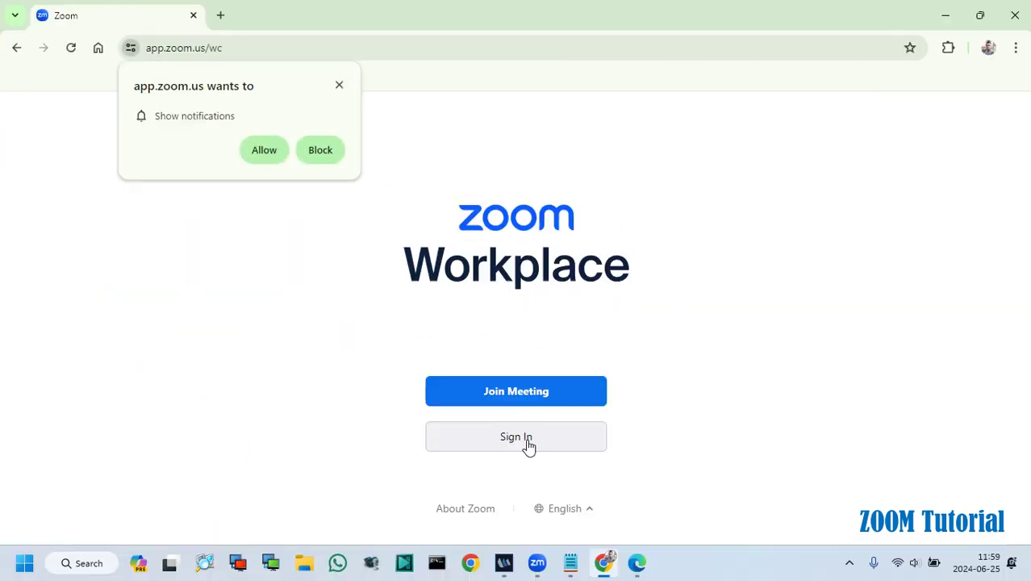
click(253, 152)
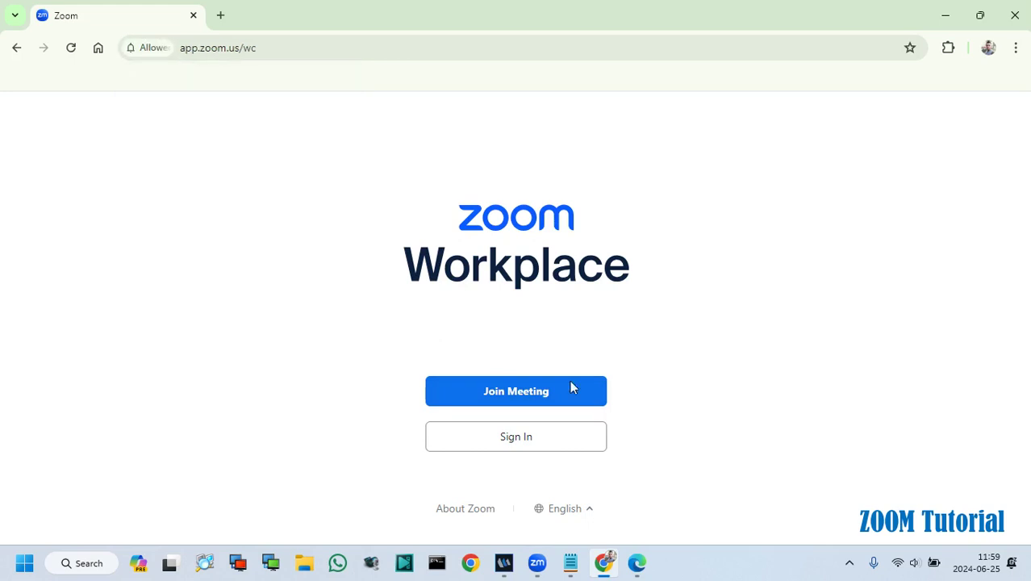
click(518, 399)
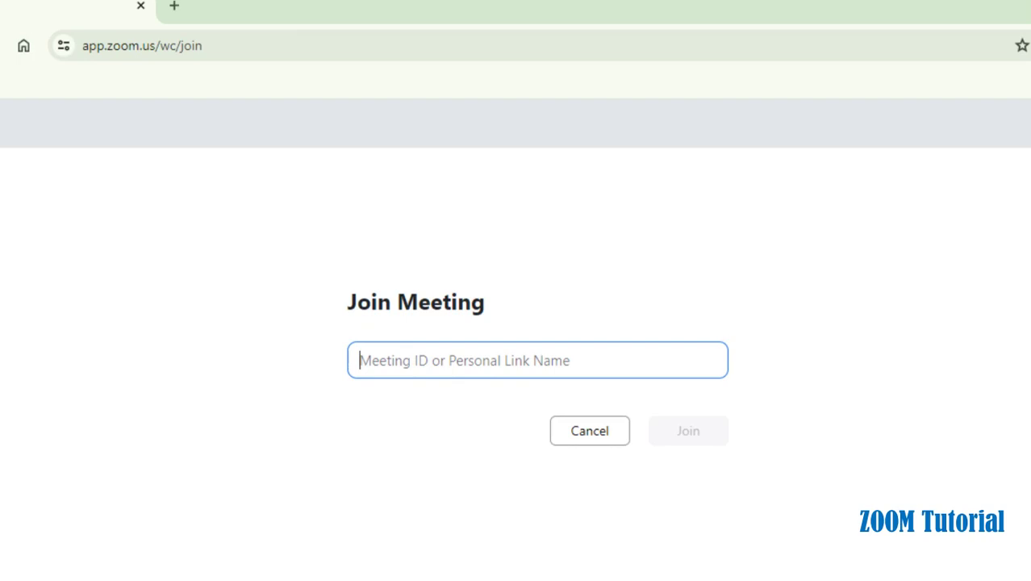
- Copy the meeting ID from the Notepad invitation into the Join Meeting form and submit it
click(571, 569)
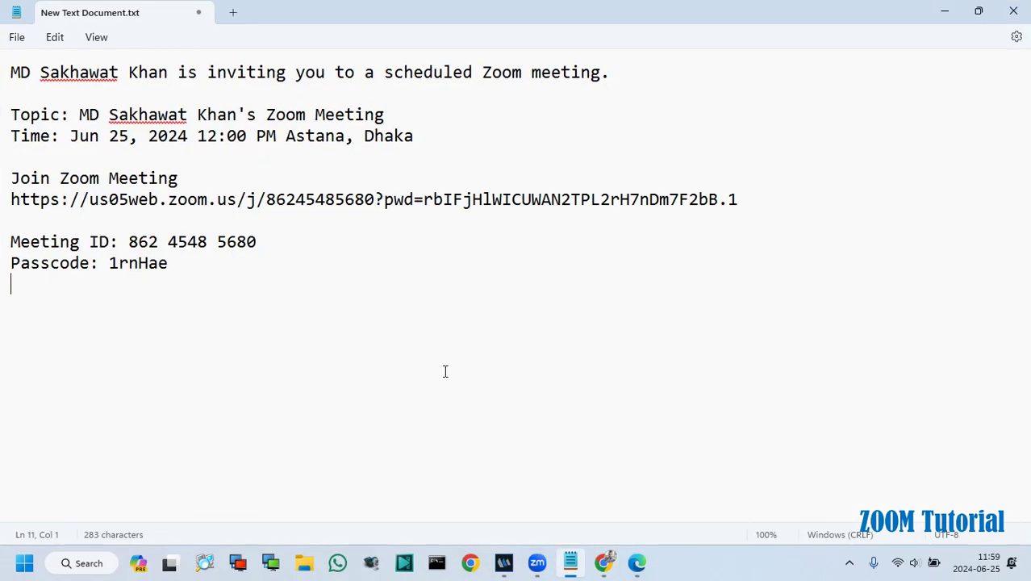
double_click(220, 243)
click(276, 241)
drag(293, 239, 129, 242)
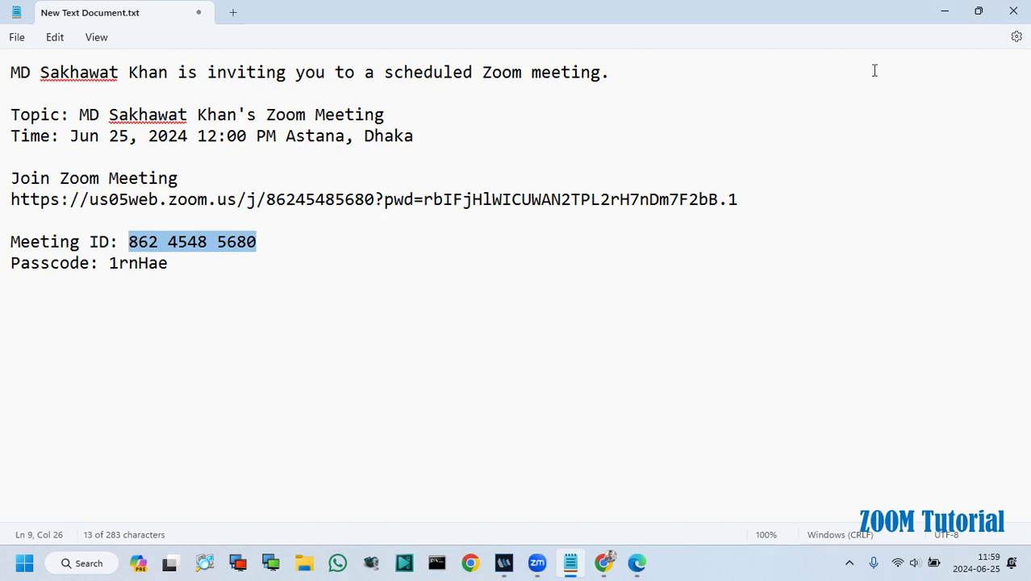
click(946, 12)
key(ctrl+v)
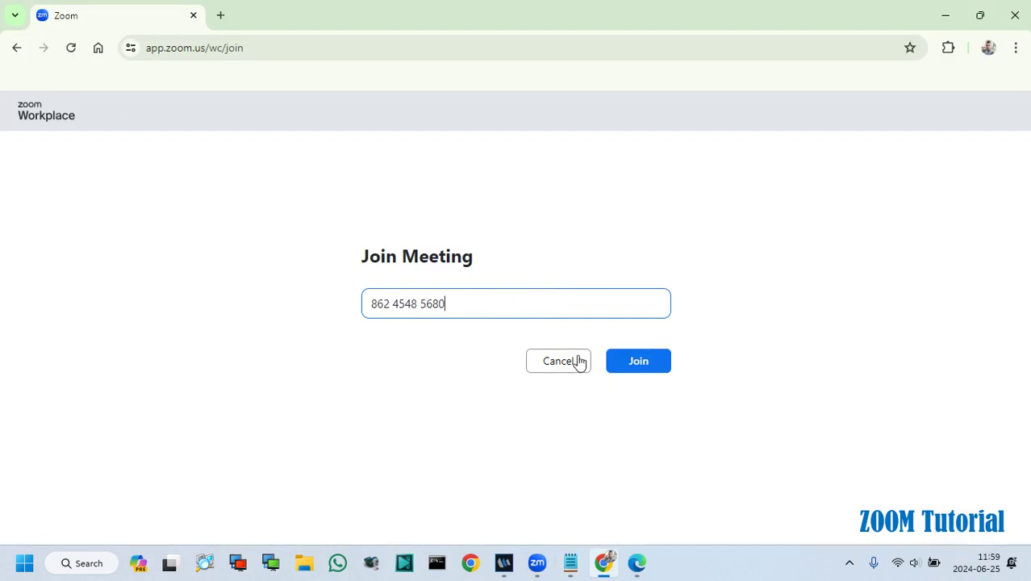
click(636, 364)
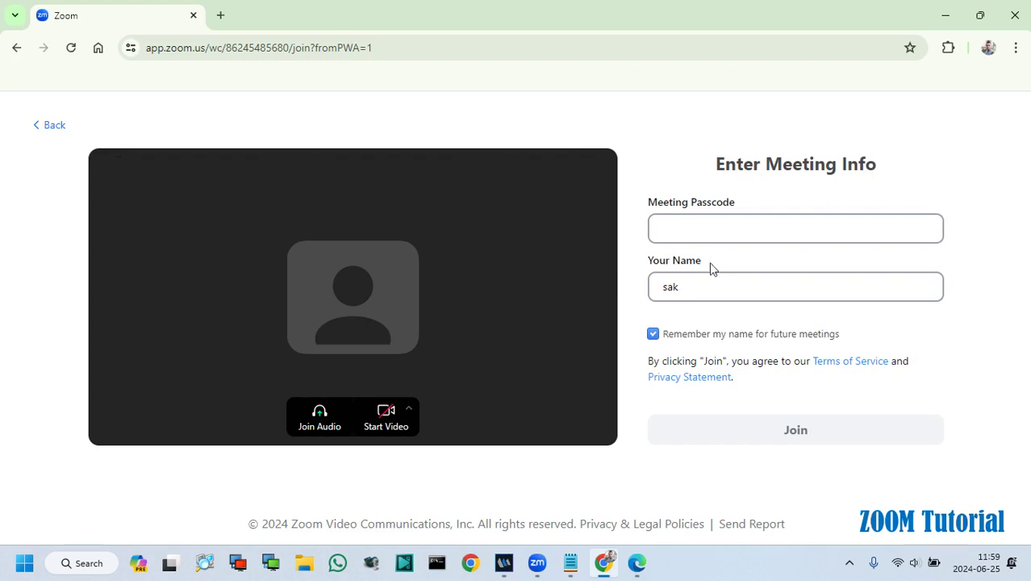
- Fill in the meeting passcode copied from the Notepad invitation, enter the participant's name, and join the meeting
click(699, 228)
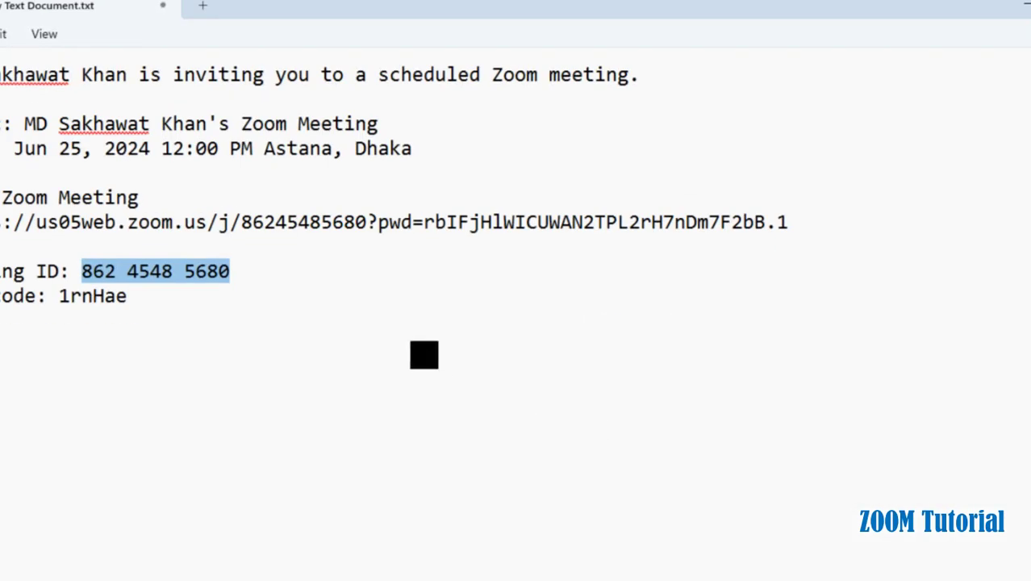
click(372, 301)
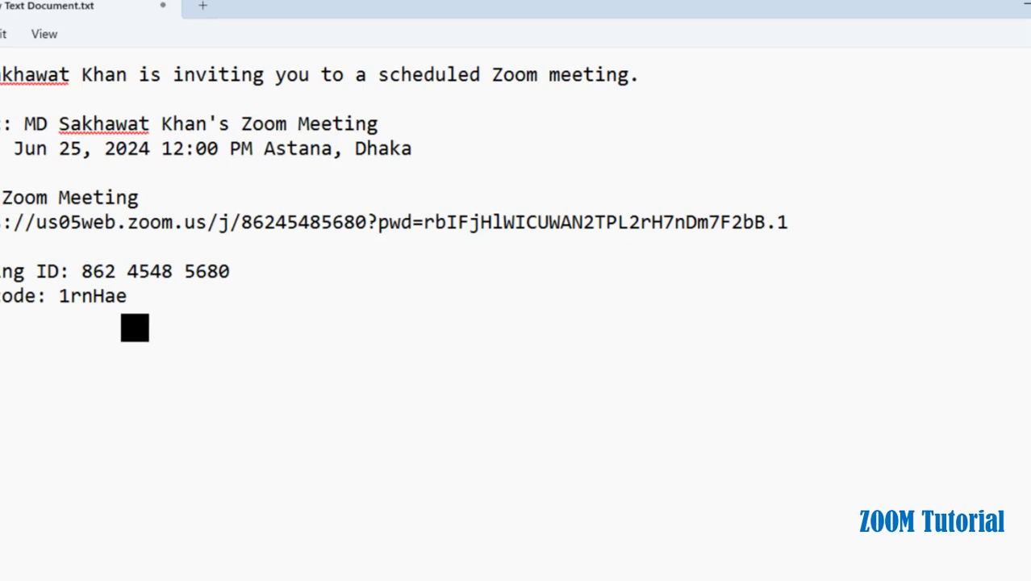
drag(127, 296, 62, 302)
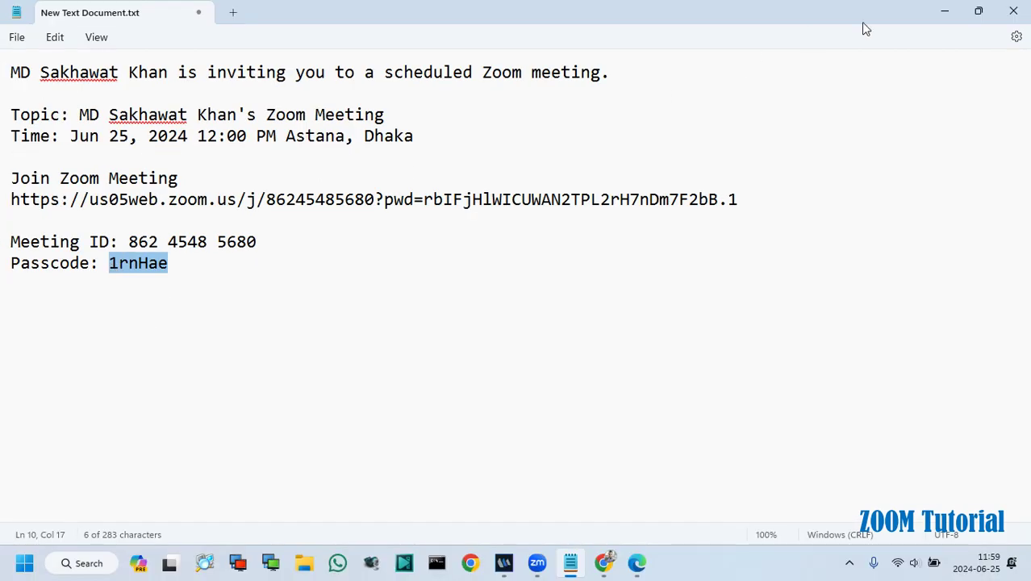
click(942, 14)
key(ctrl+v)
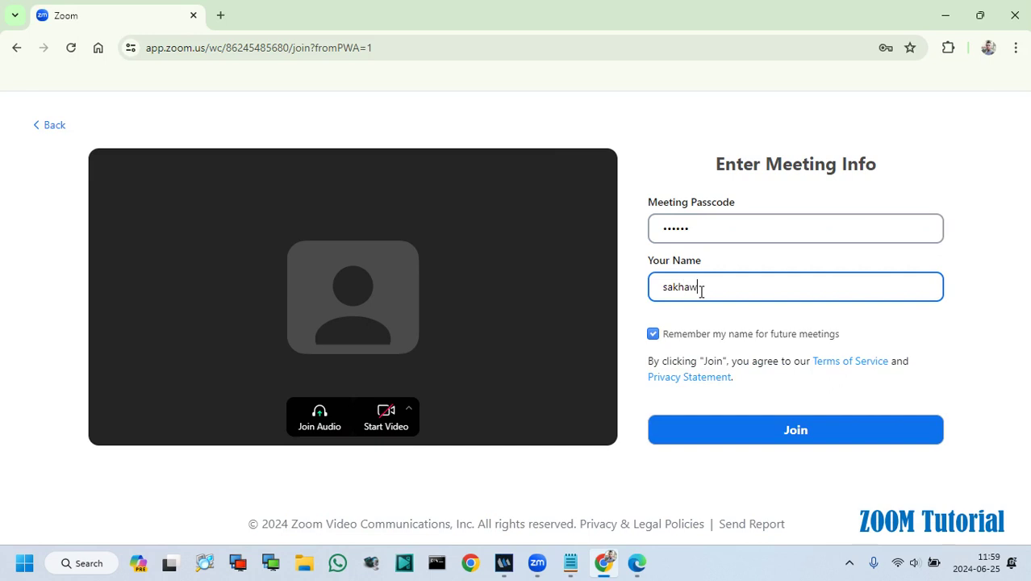
click(794, 431)
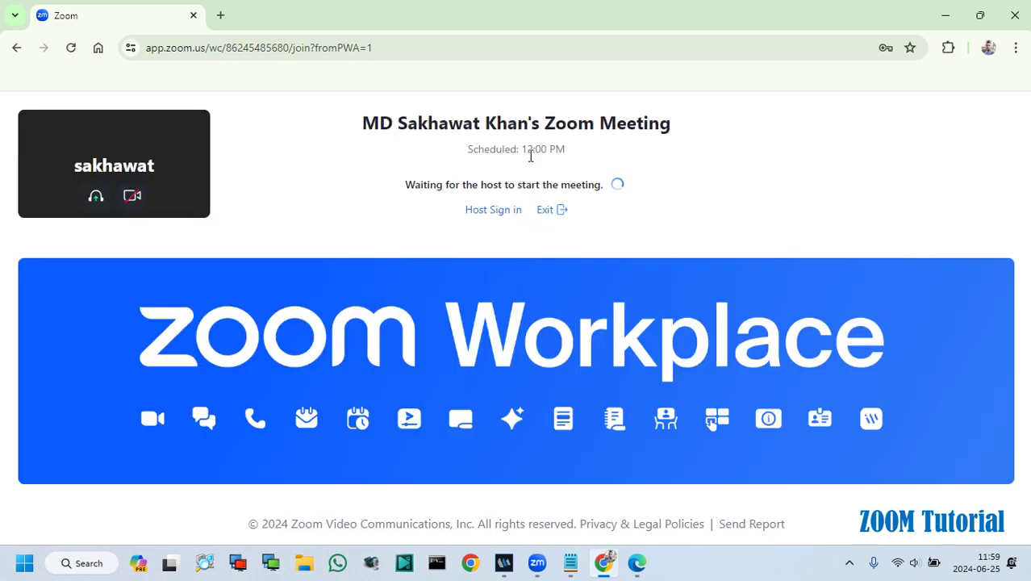
drag(524, 147, 569, 149)
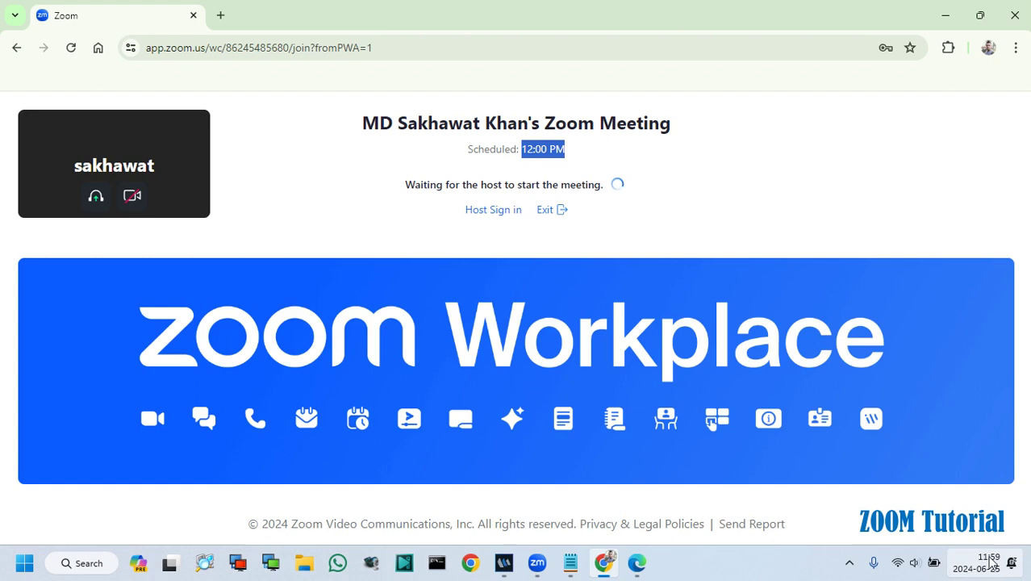
- Turn the participant's camera on and back off on the meeting's waiting page
click(687, 208)
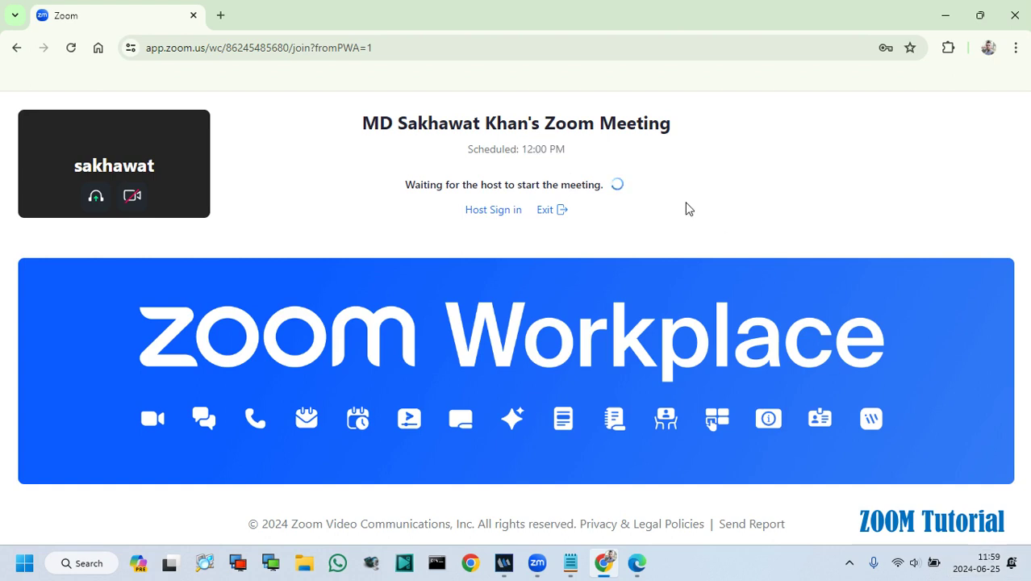
click(534, 560)
click(132, 197)
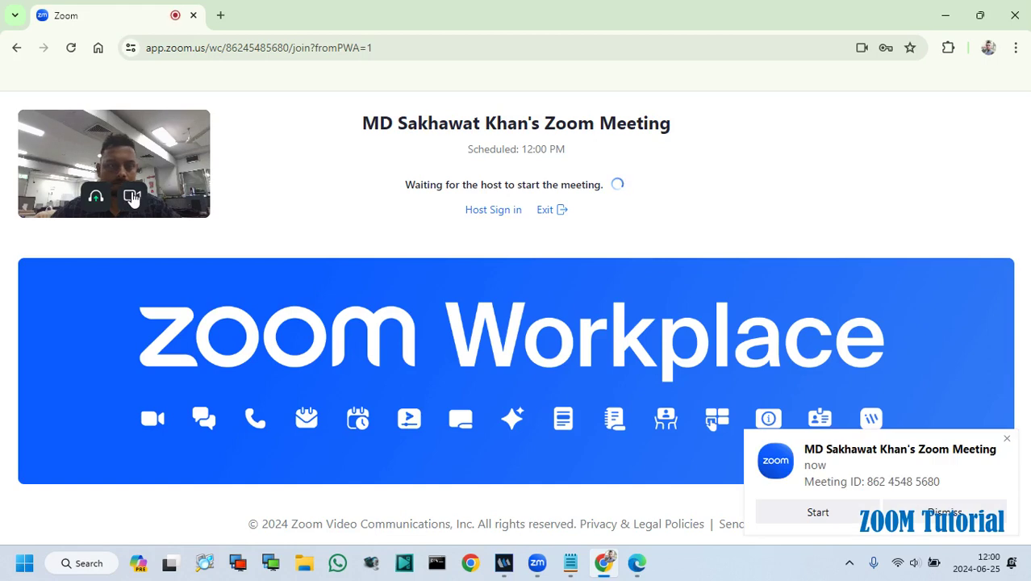
click(131, 196)
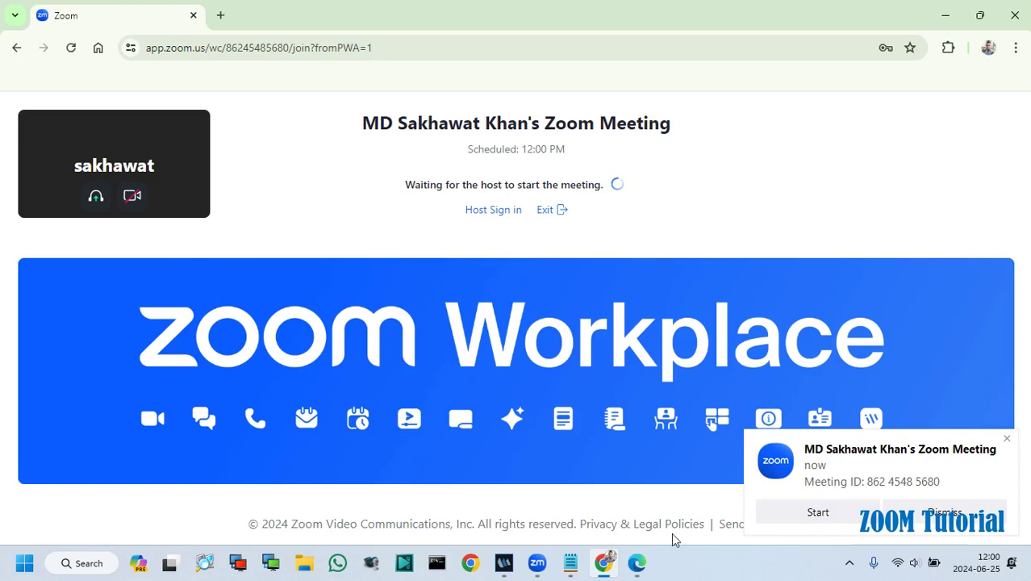
- Switch to the Zoom desktop app, start the scheduled 12:00 meeting as host, and bring up its meeting window
click(538, 563)
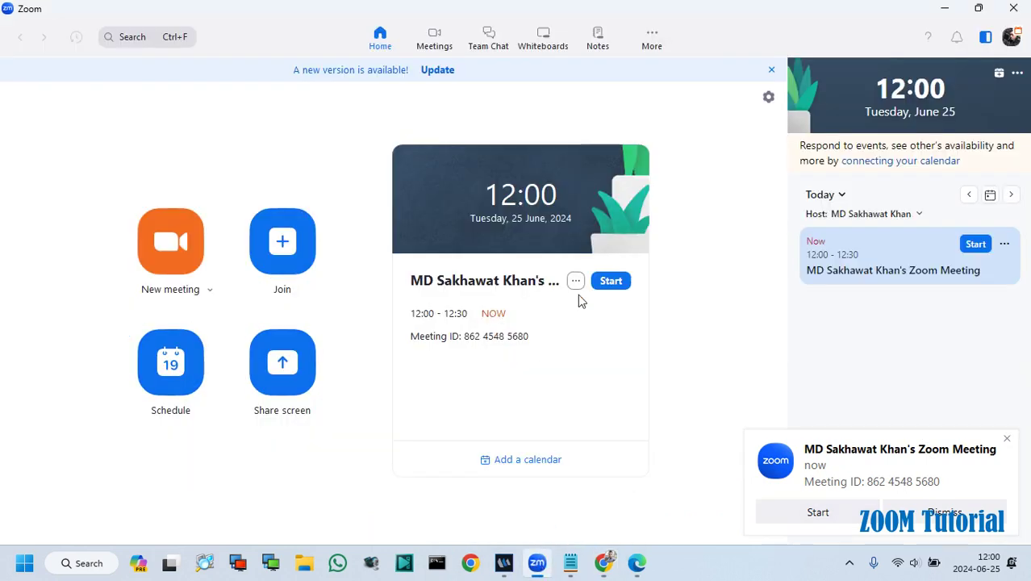
click(614, 284)
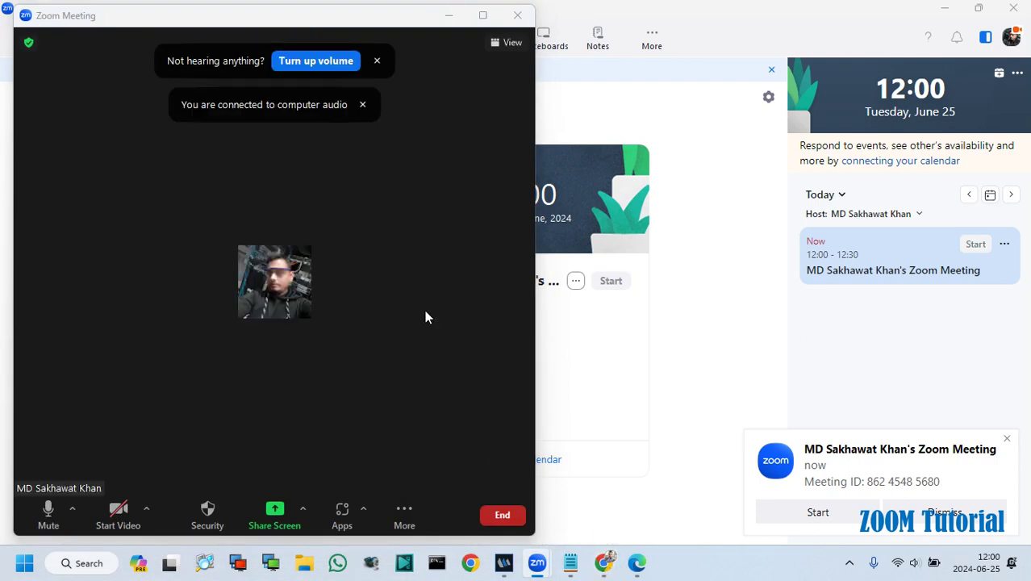
click(608, 562)
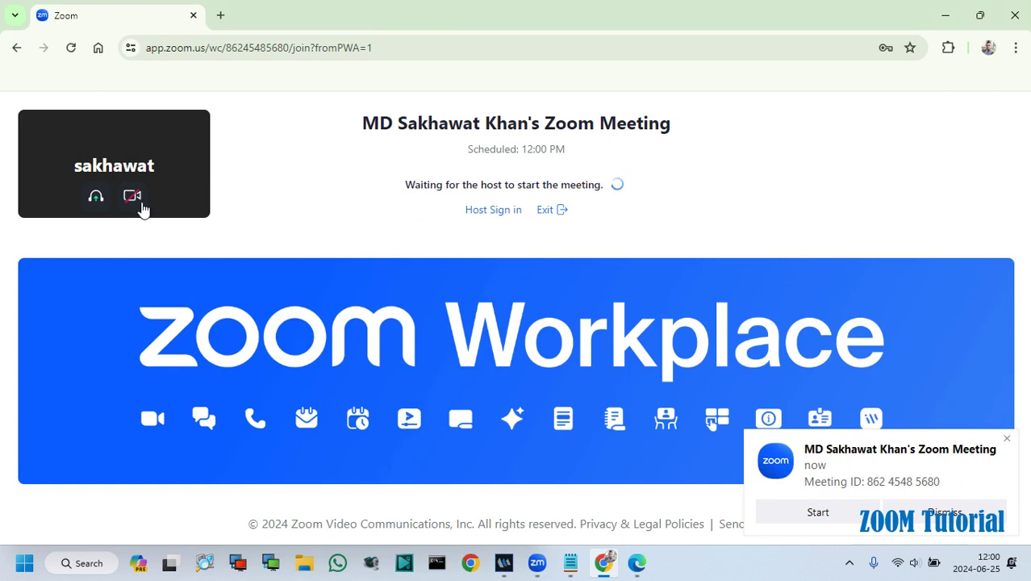
click(839, 511)
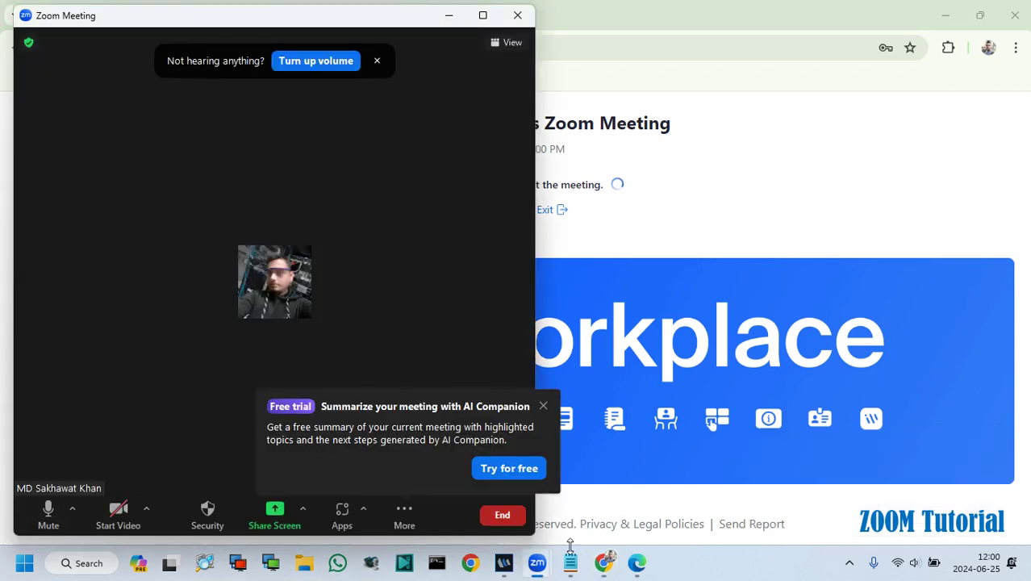
- Turn on the participant's camera on the waiting page in Chrome, and switch to the host's Zoom Meeting window
click(604, 563)
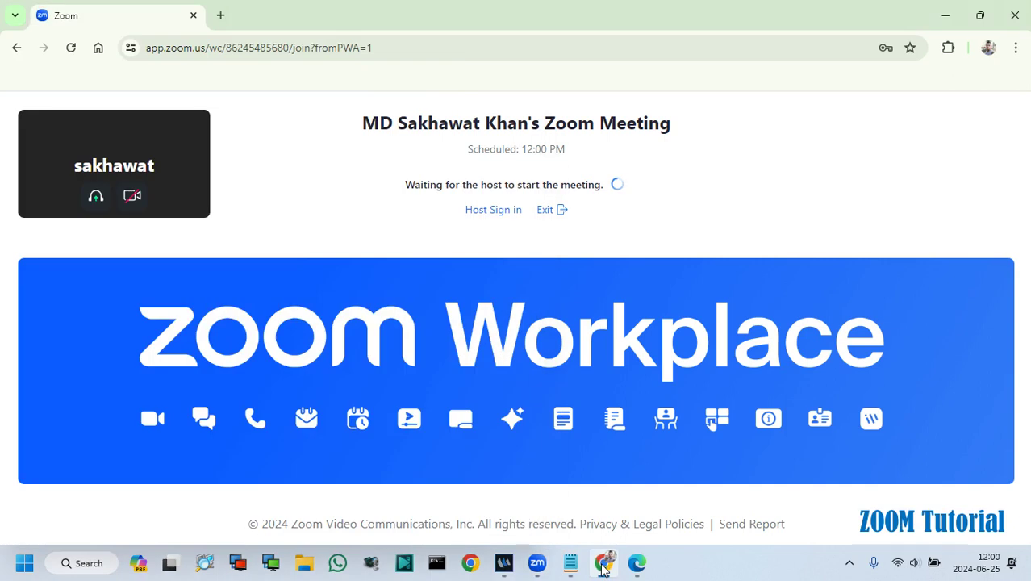
click(123, 199)
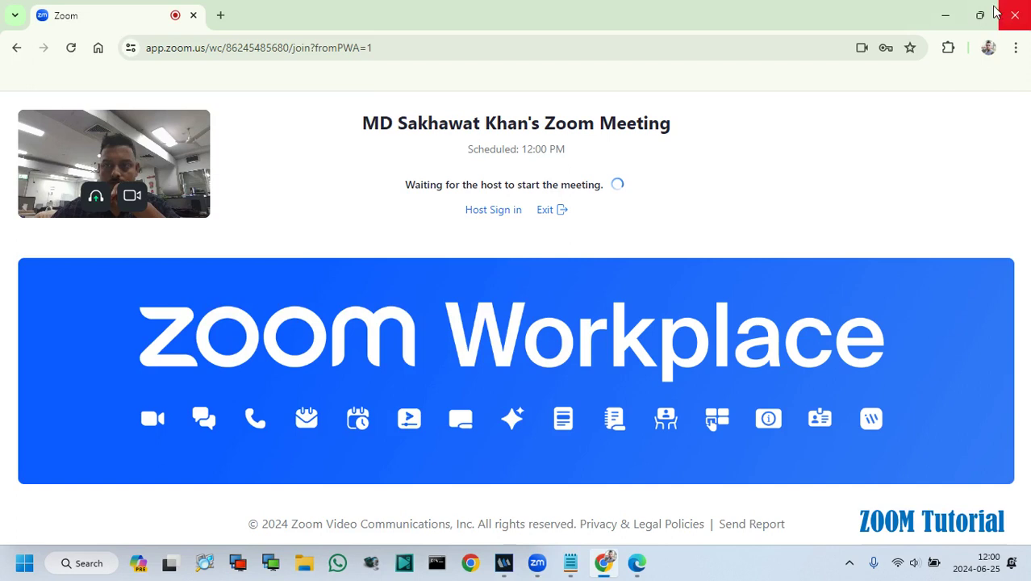
click(538, 567)
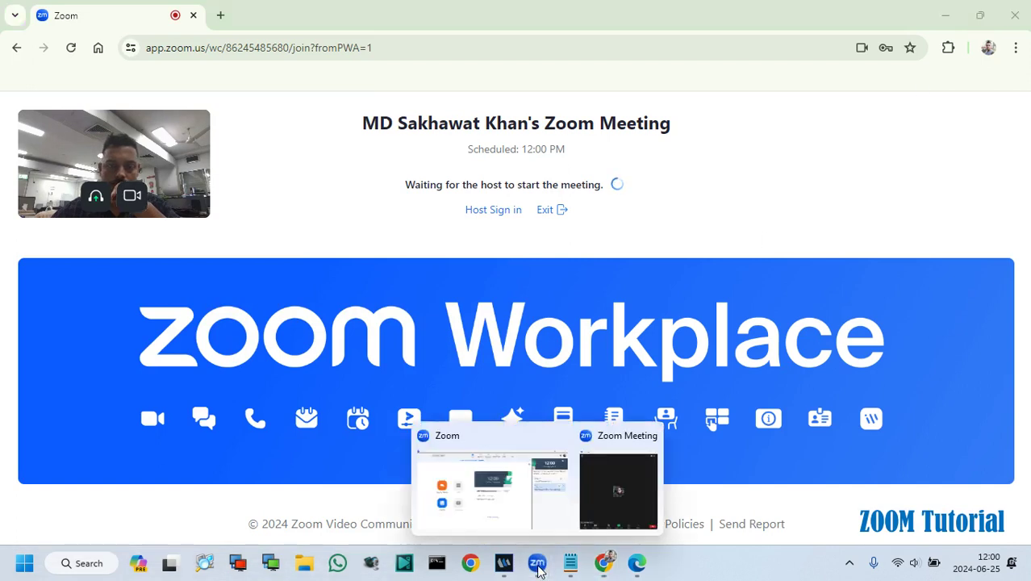
click(599, 488)
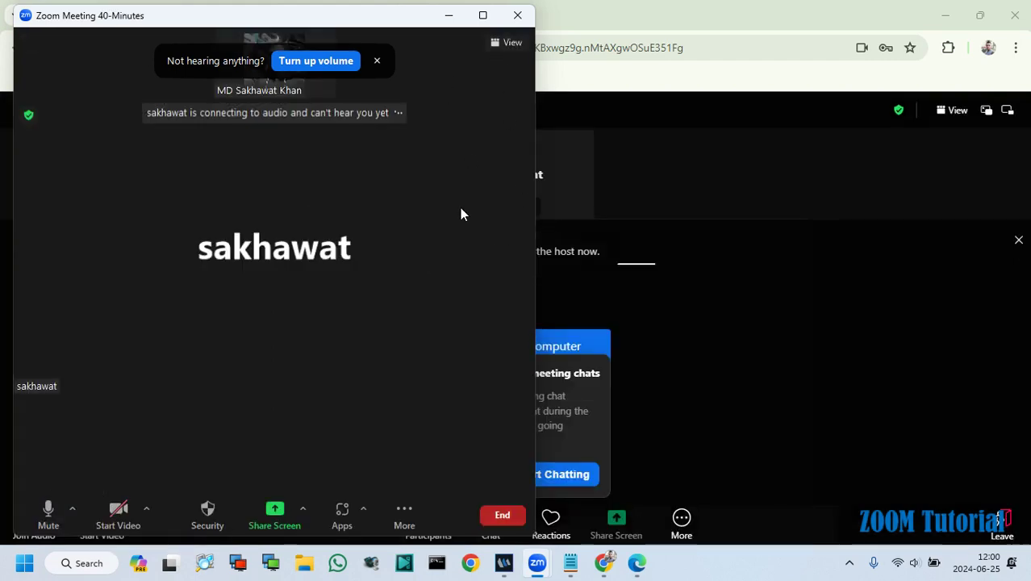
- Maximize the host's meeting window and leave the meeting without ending it for all
click(483, 15)
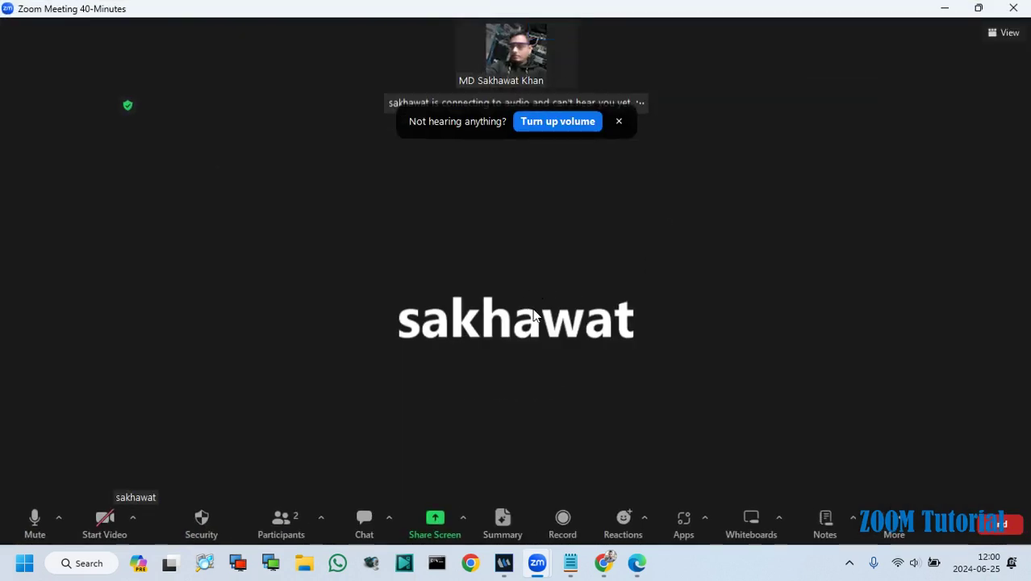
click(1013, 8)
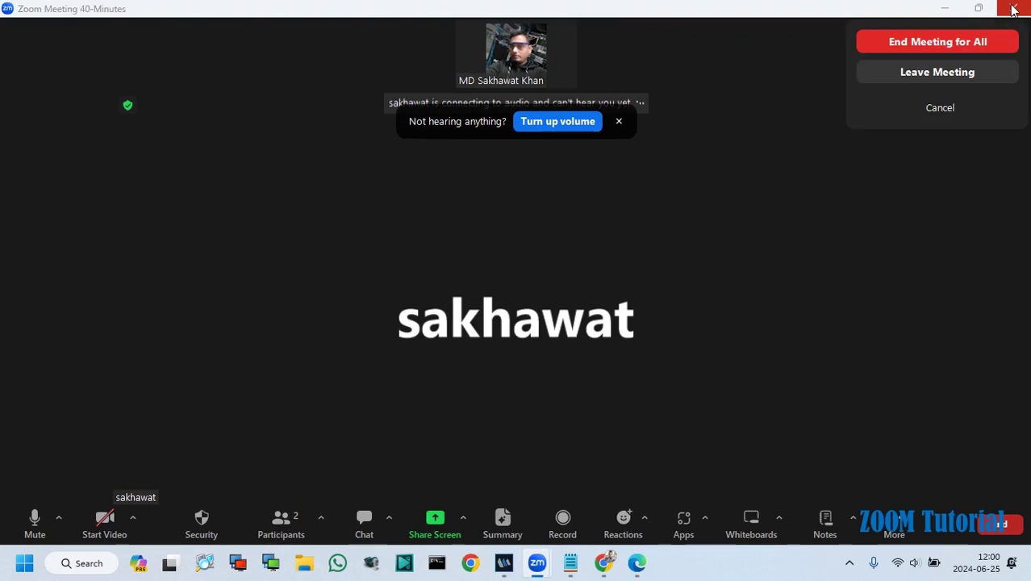
click(936, 74)
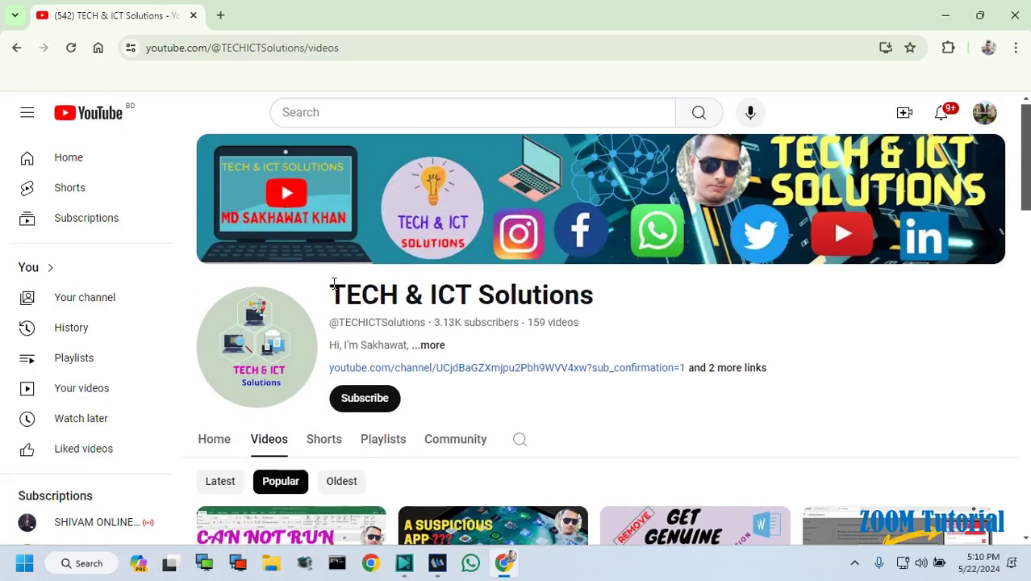
- Subscribe to the TECH & ICT Solutions channel on YouTube and set its notifications to All
drag(331, 281, 593, 283)
click(629, 303)
click(363, 400)
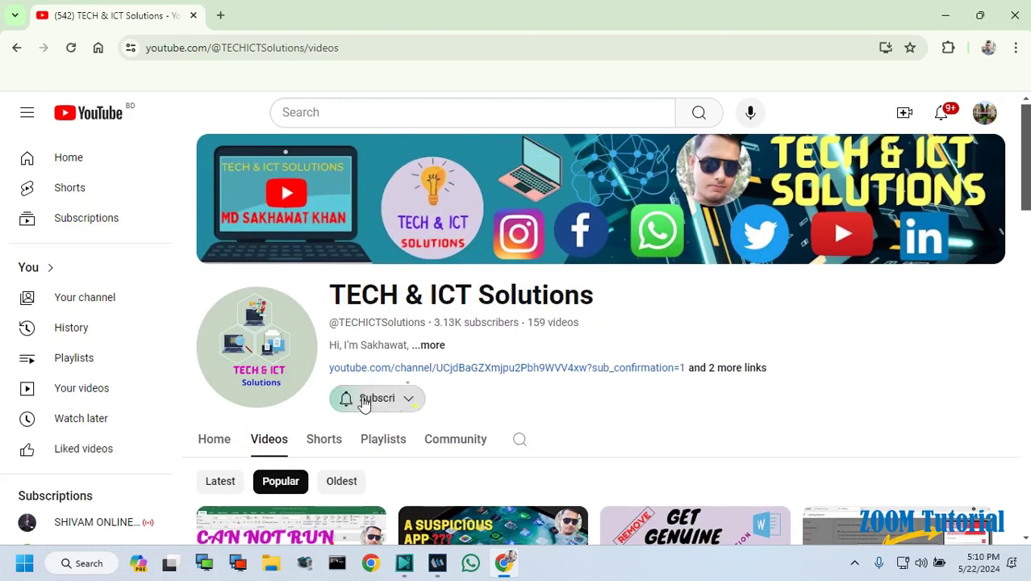
click(430, 404)
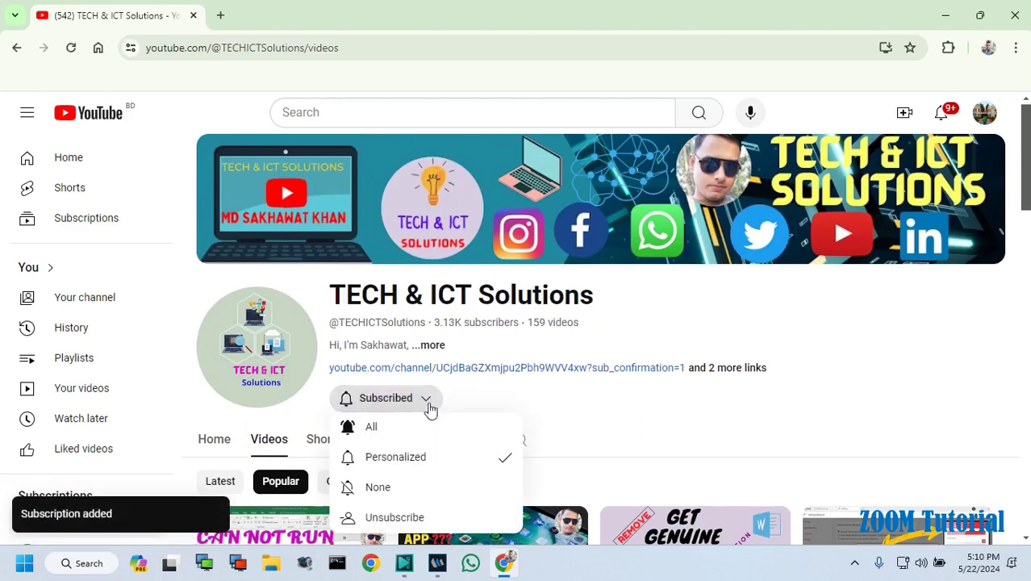
click(533, 397)
- Browse the channel's list of popular videos
scroll(532, 398, down, 2)
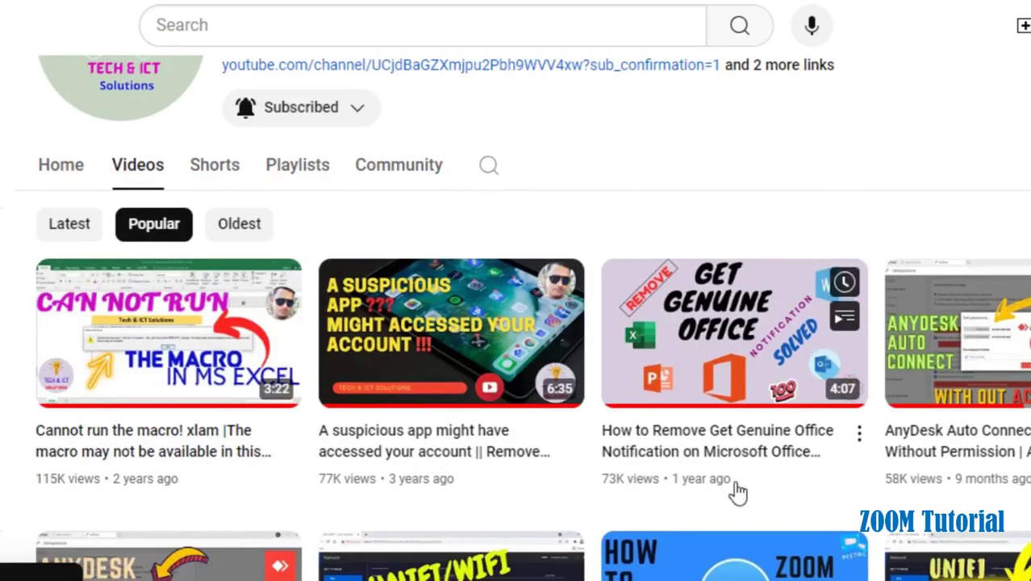
scroll(963, 461, down, 3)
scroll(230, 467, down, 2)
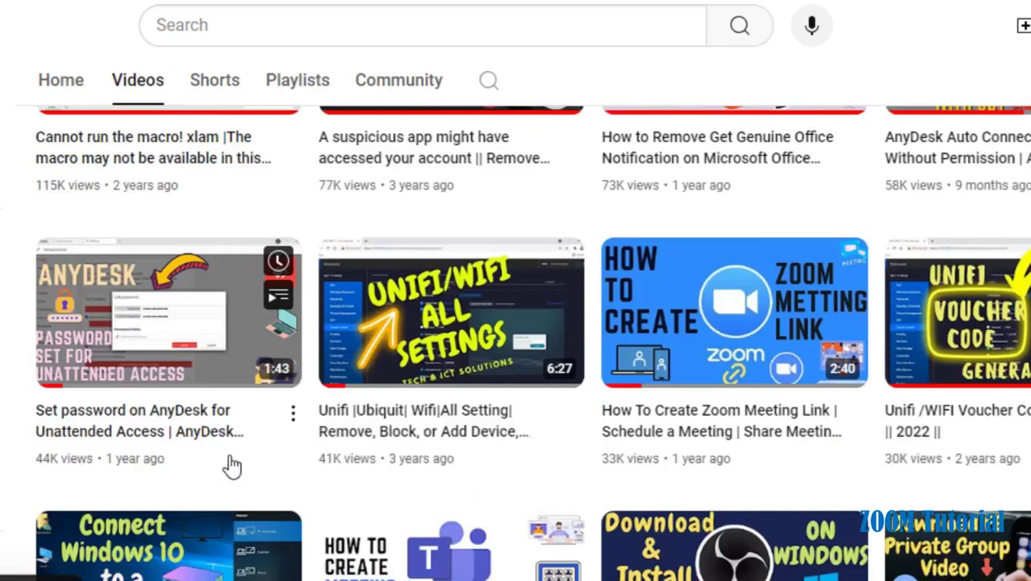